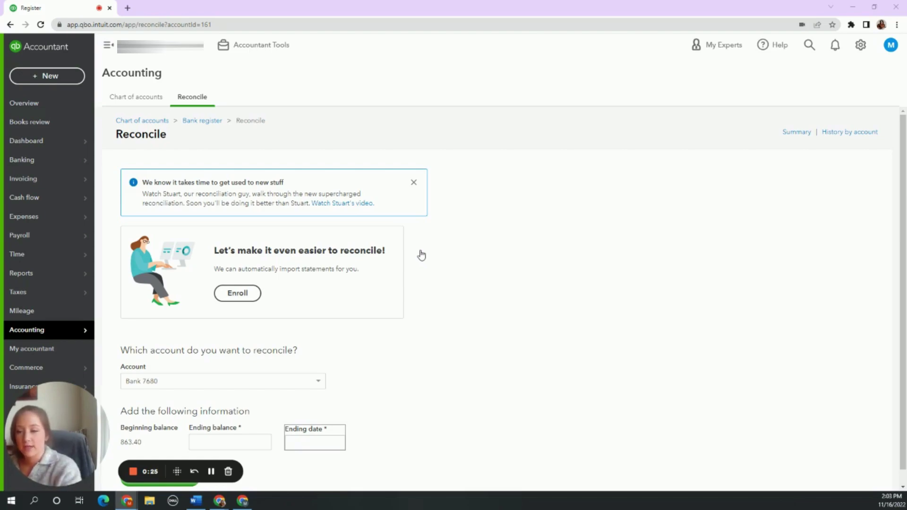
- Go to the Banking overview for Bank 7680 from the sidebar and scroll to its balances
mouse_move(84, 333)
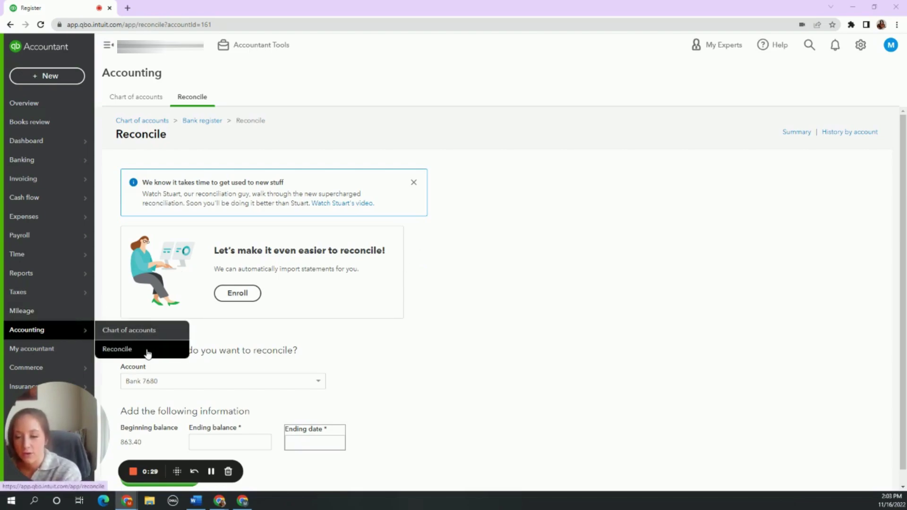
scroll(404, 352, "down", 1)
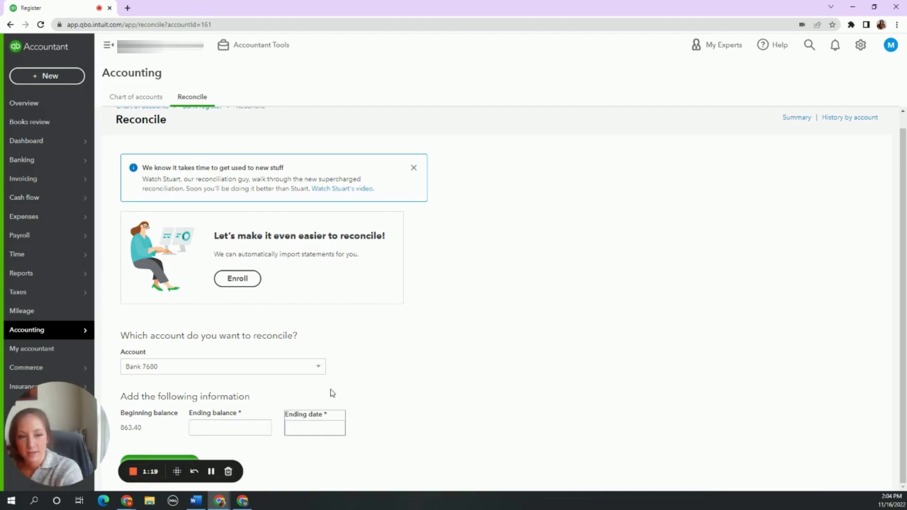
mouse_move(66, 159)
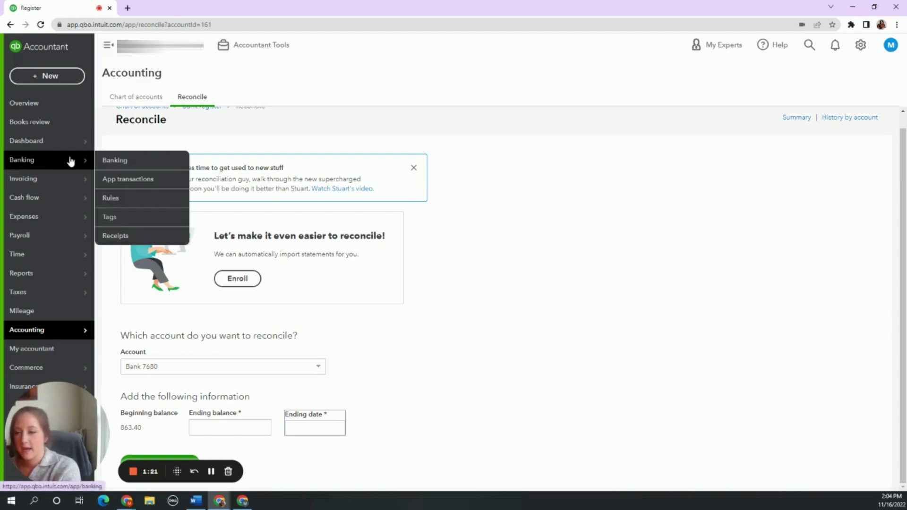
left_click(145, 162)
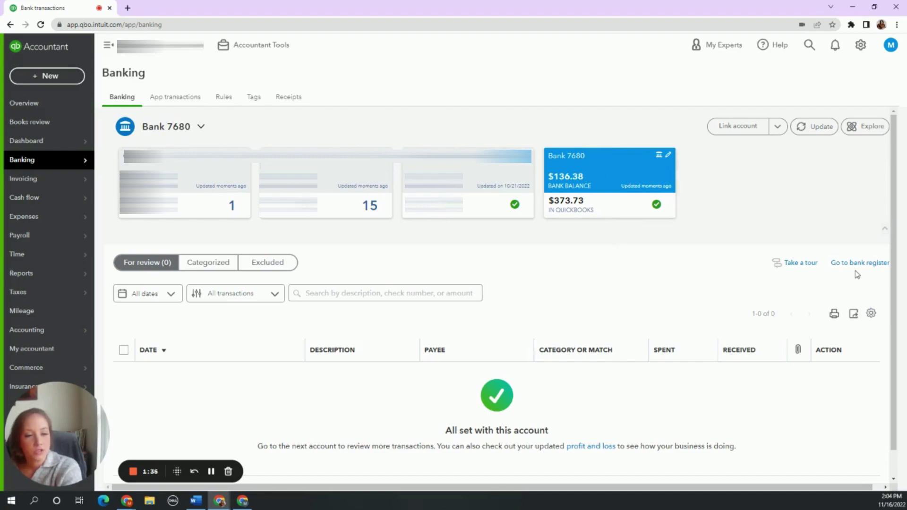
scroll(857, 274, "right", 1)
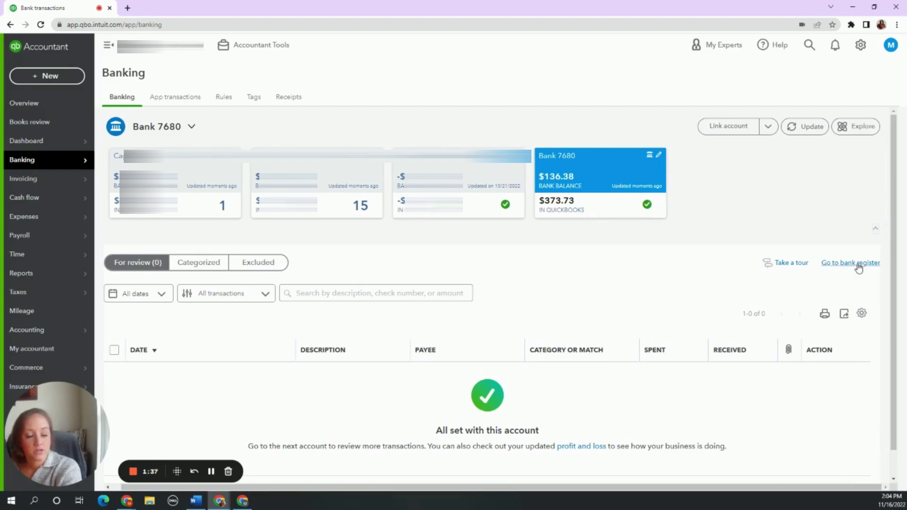
left_click(858, 263)
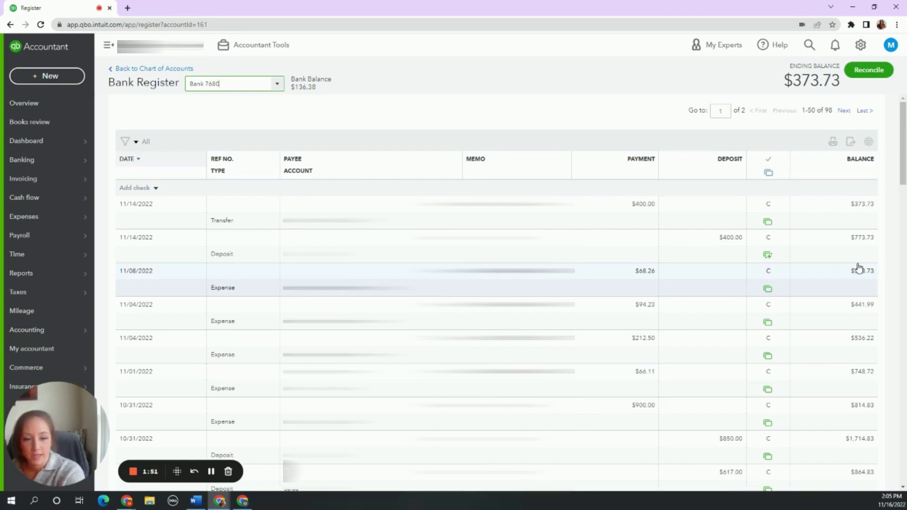
scroll(711, 298, "down", 3)
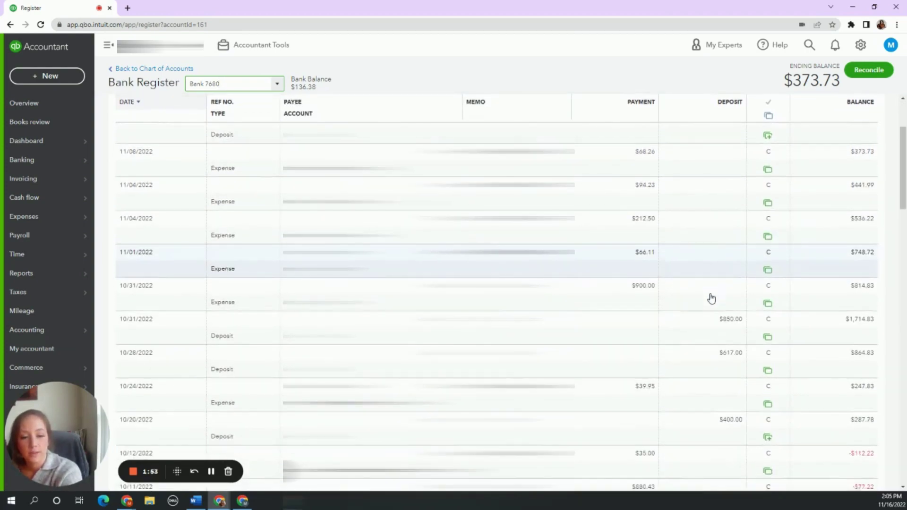
scroll(711, 298, "down", 2)
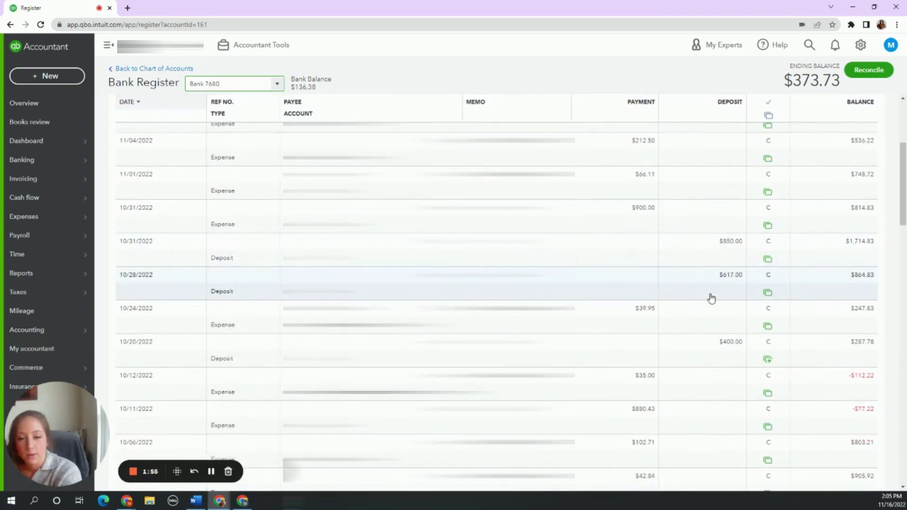
scroll(711, 298, "down", 1)
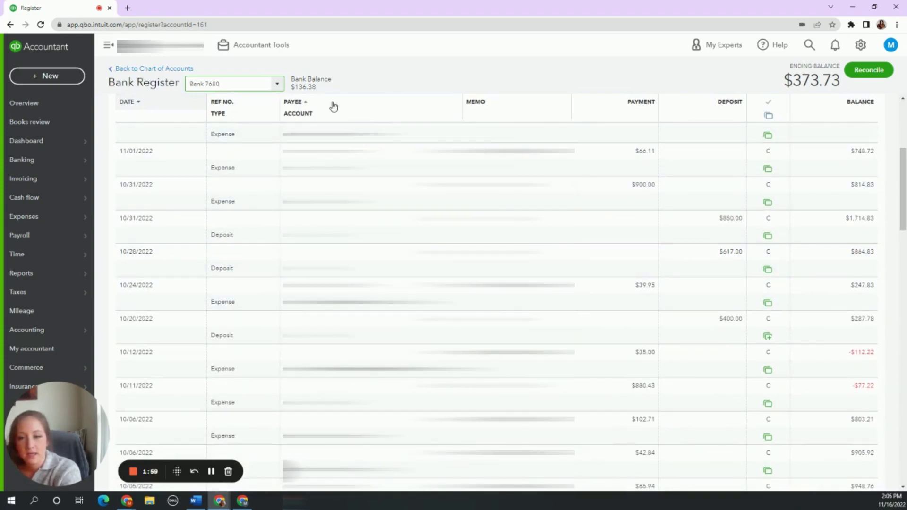
scroll(472, 189, "down", 3)
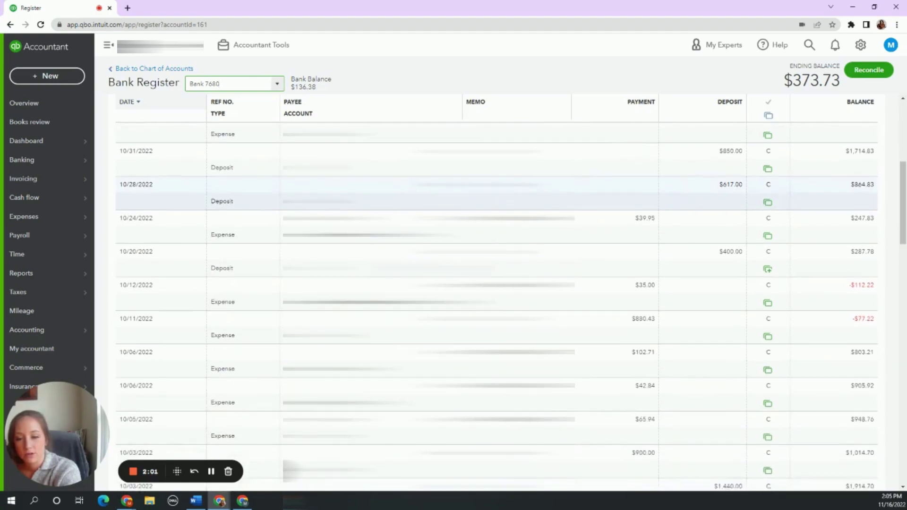
scroll(472, 194, "down", 5)
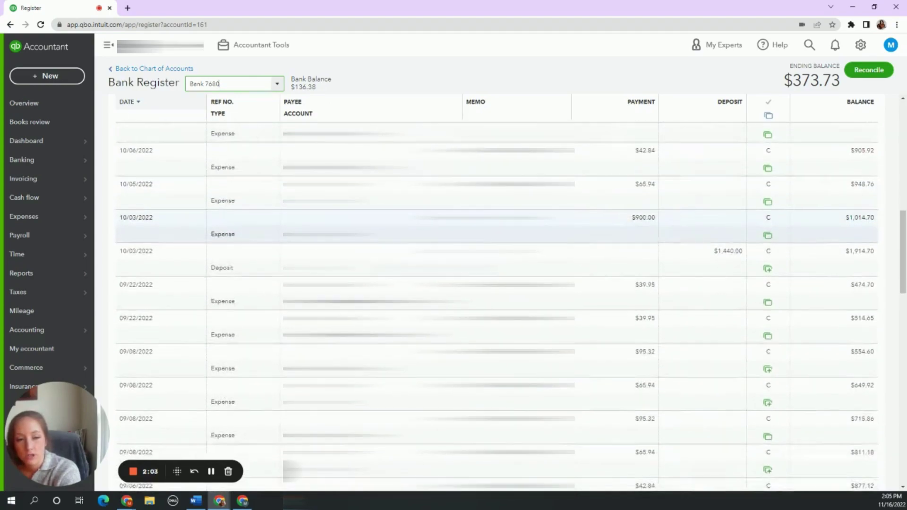
scroll(473, 212, "down", 7)
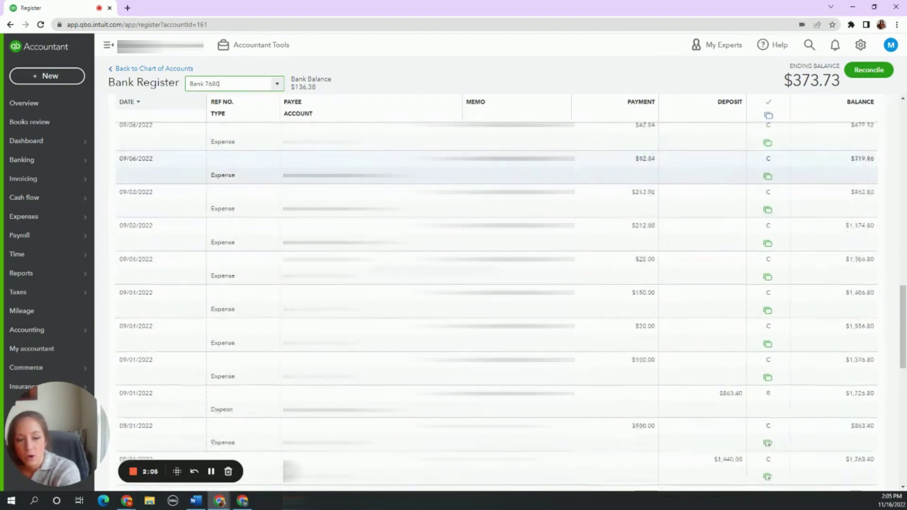
scroll(472, 283, "down", 1)
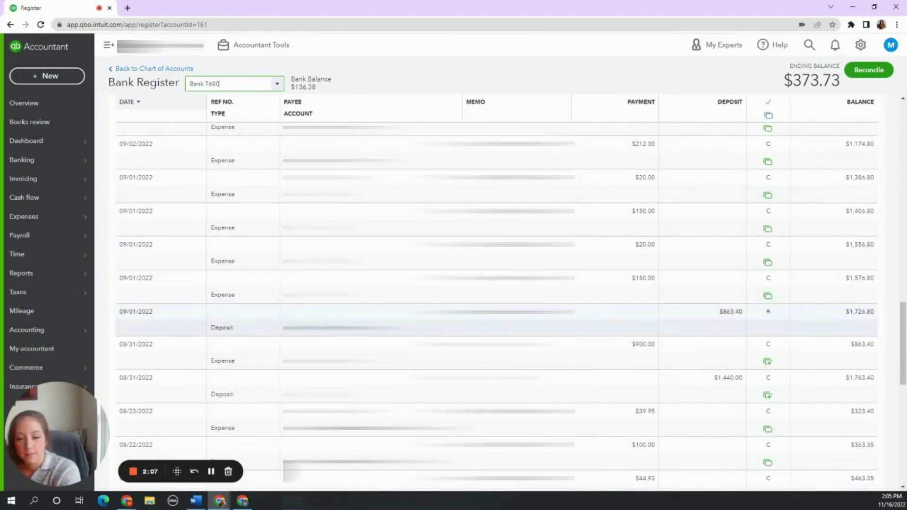
scroll(472, 319, "up", 15)
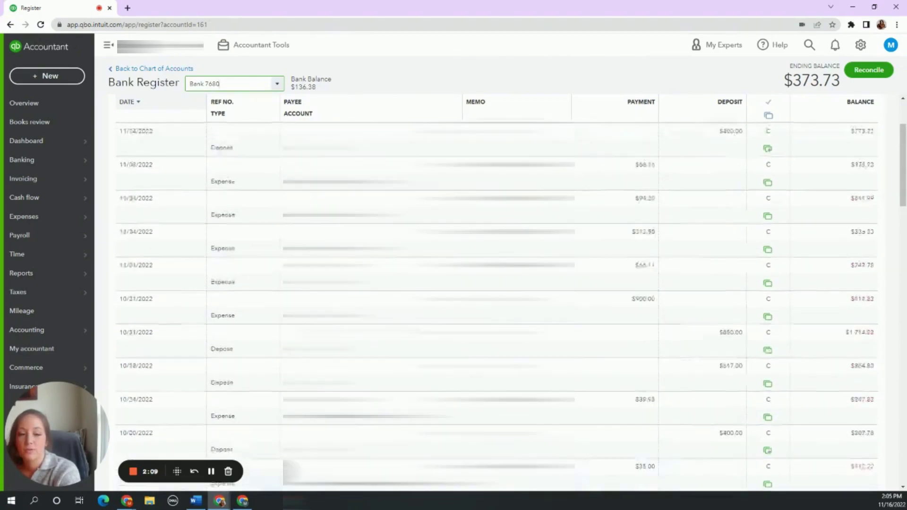
scroll(472, 283, "up", 2)
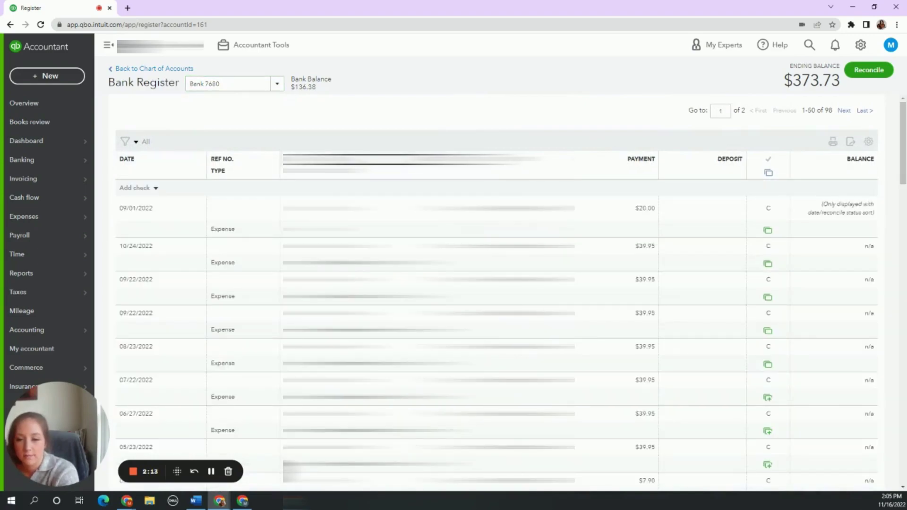
- Filter the register on 'Opening' and select the 09/01/2022 $863.40 deposit row
left_click(136, 142)
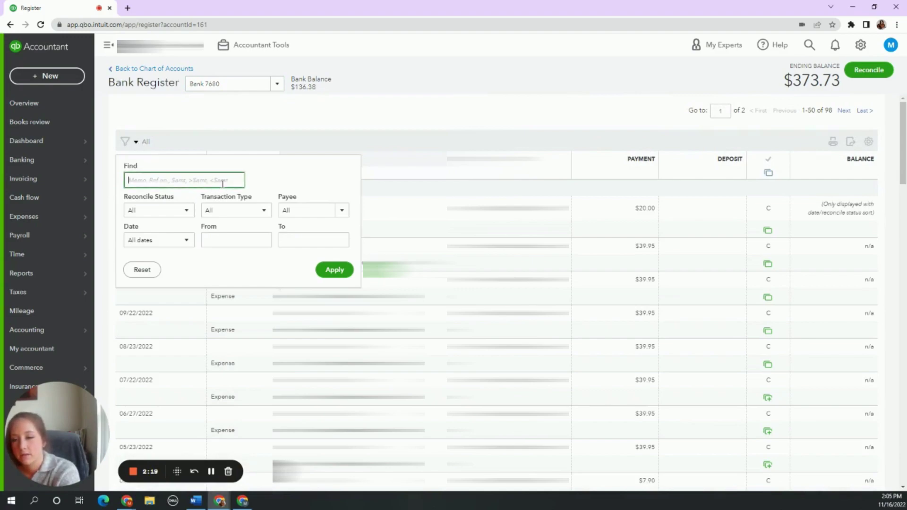
type("Opening")
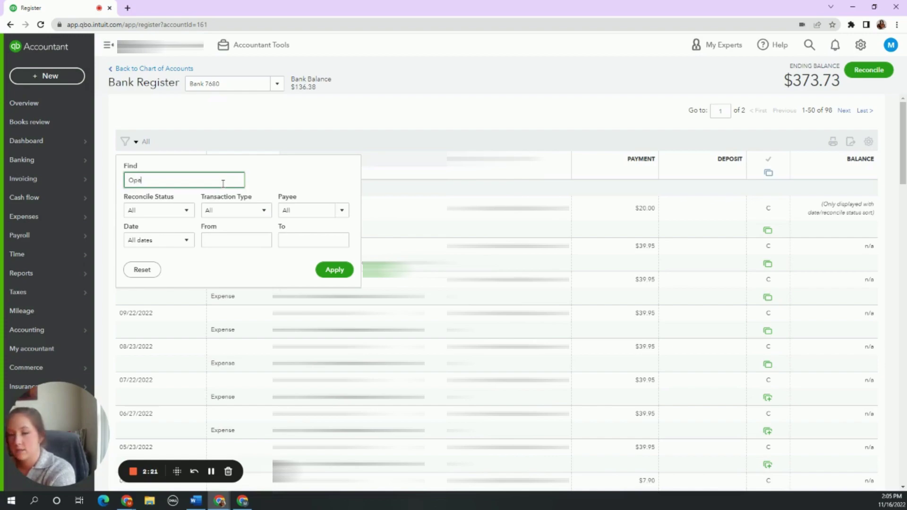
left_click(334, 269)
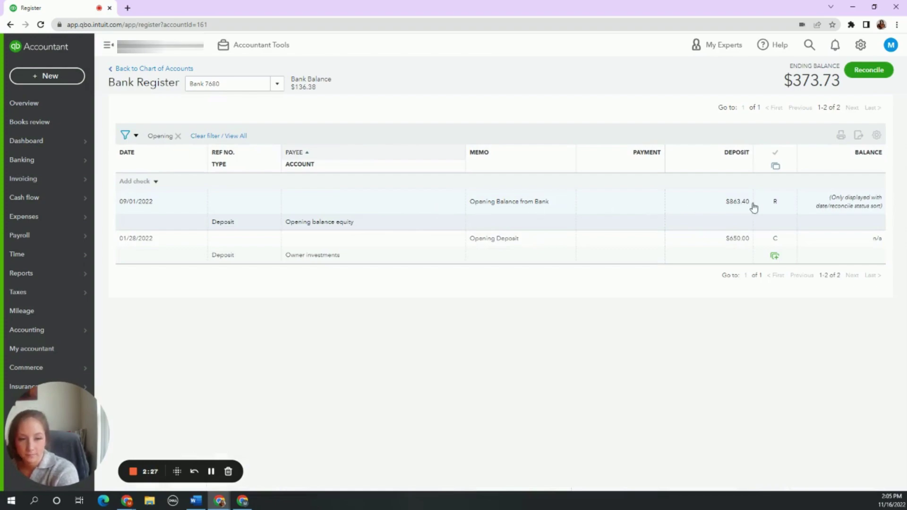
mouse_move(789, 209)
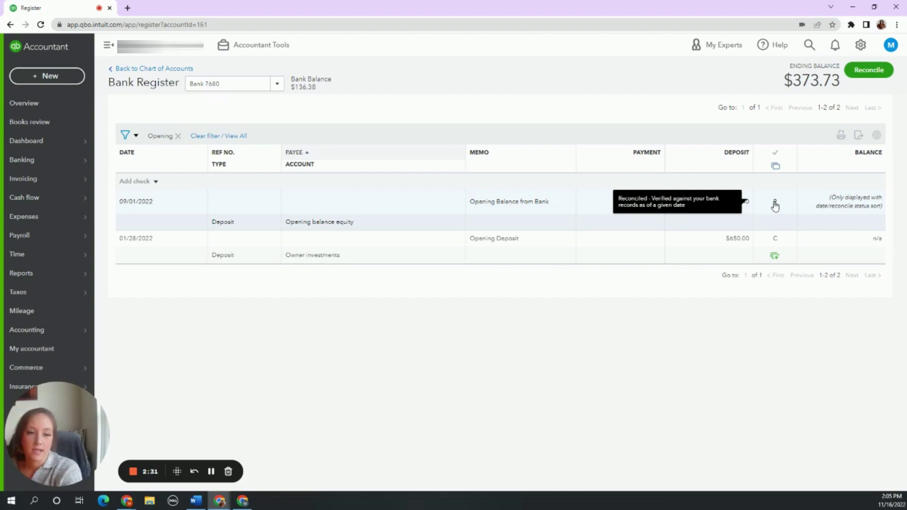
left_click(574, 204)
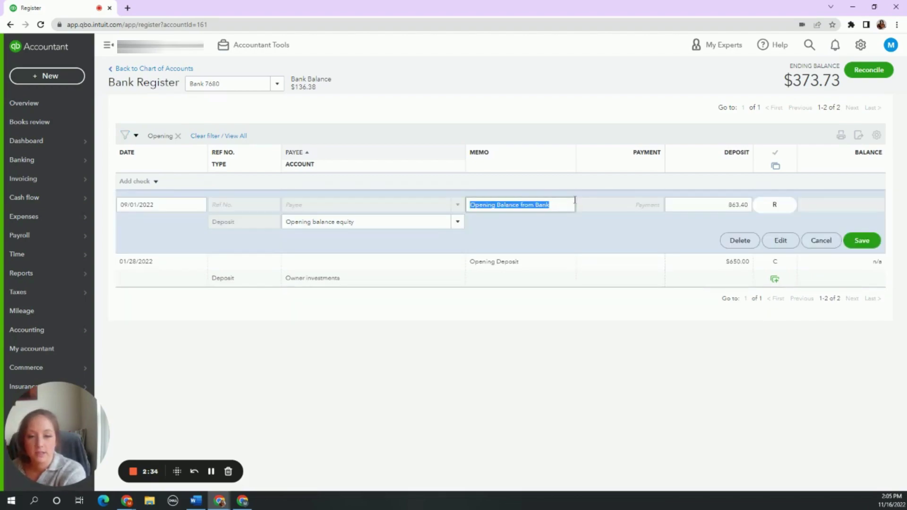
- Open the $863.40 deposit in the full Bank Deposit form and show its More actions
left_click(781, 239)
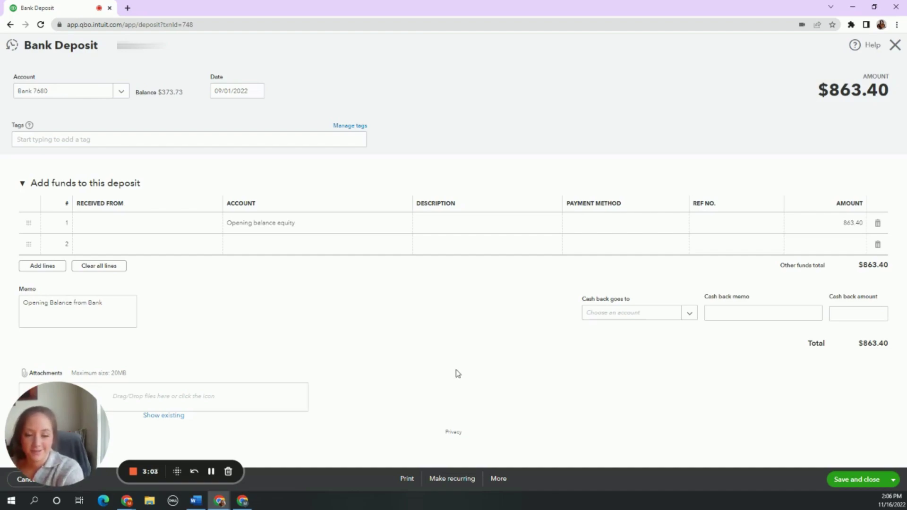
left_click(504, 485)
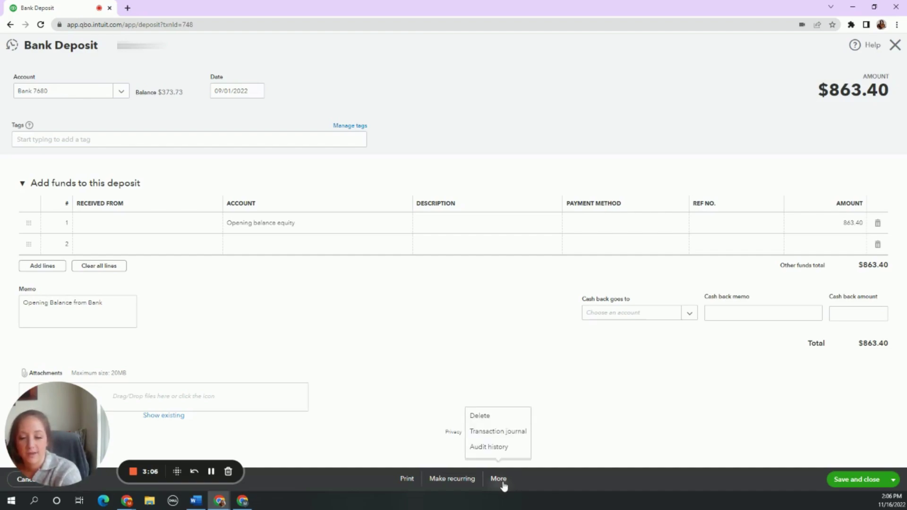
- Open deposit 748's audit history and collapse then re-expand its Oct 31 entry
left_click(498, 452)
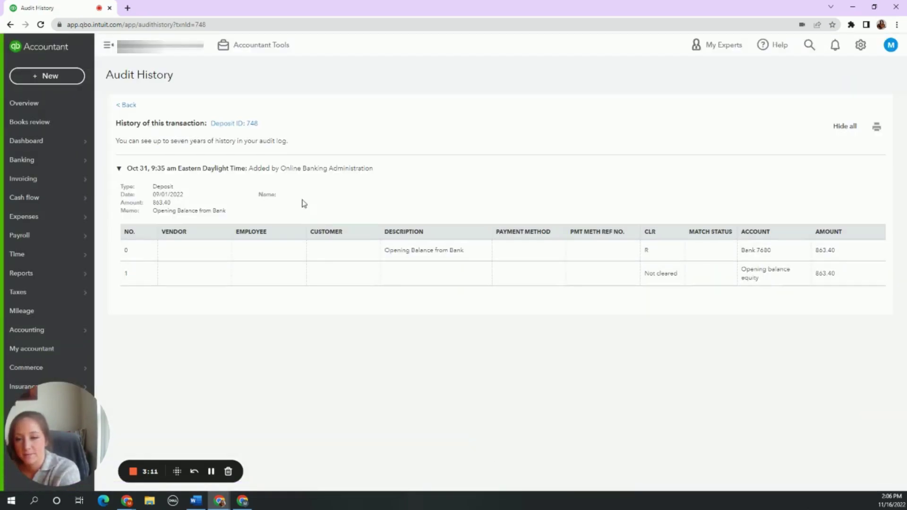
left_click(383, 173)
left_click(119, 169)
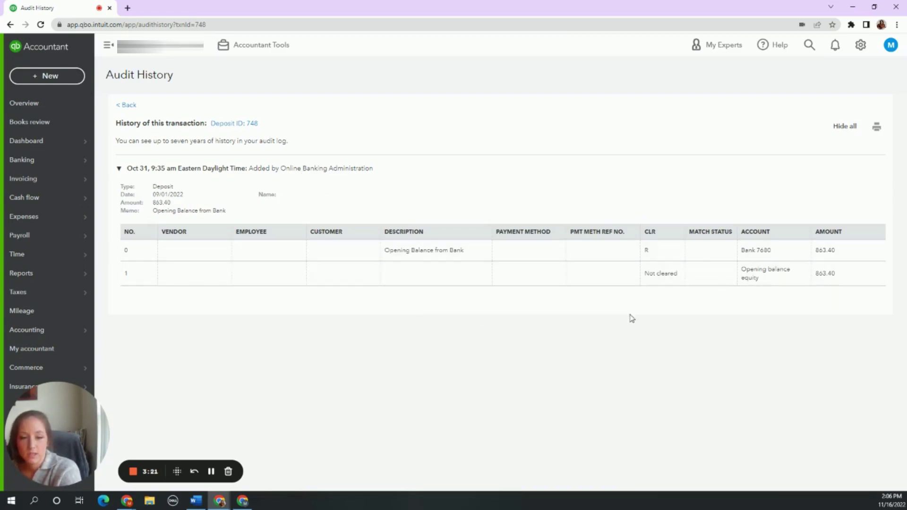
- Close the deposit form and return to the Bank 7680 register via the Banking page
right_click(129, 108)
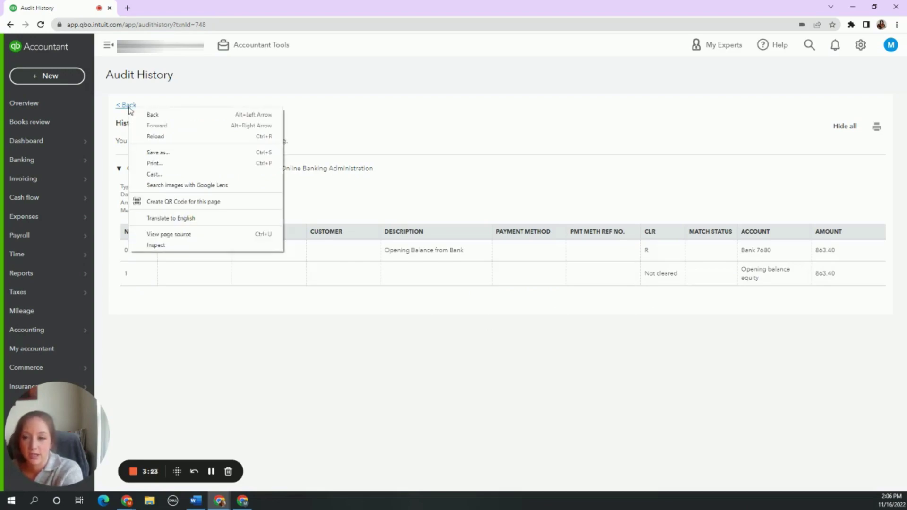
left_click(126, 108)
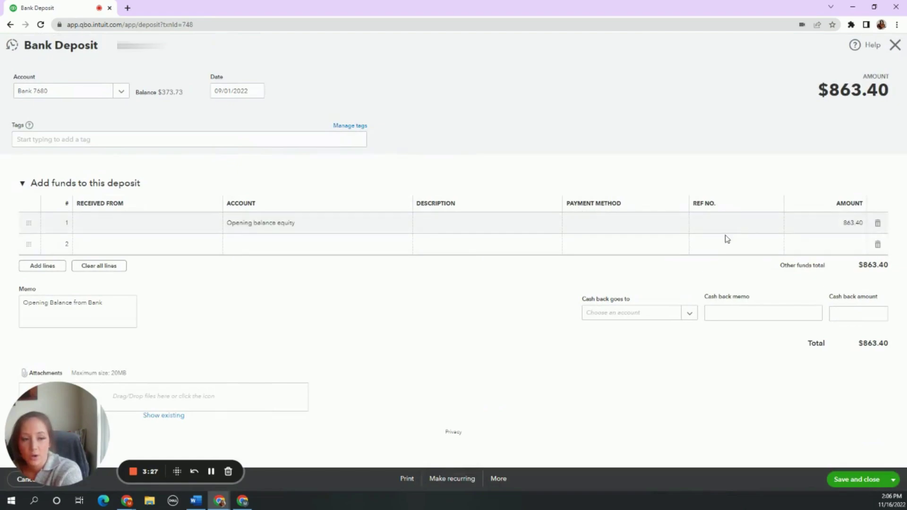
left_click(896, 45)
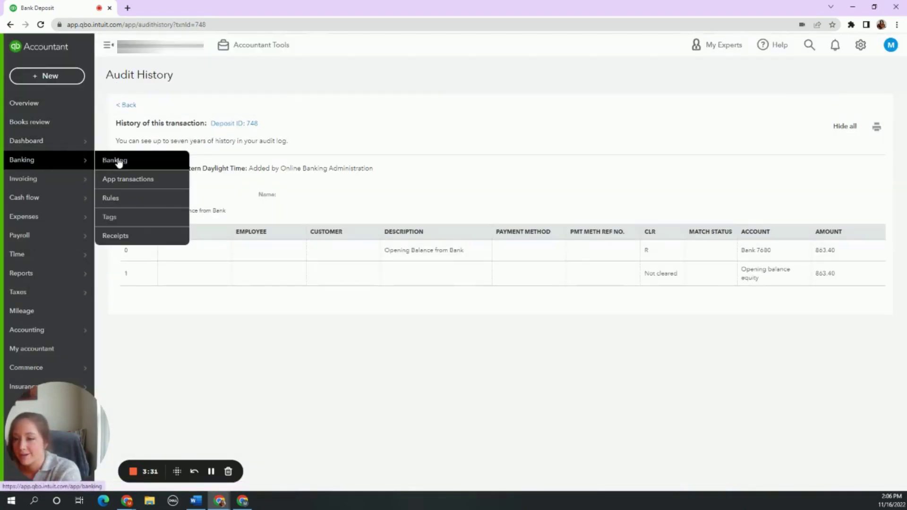
left_click(118, 162)
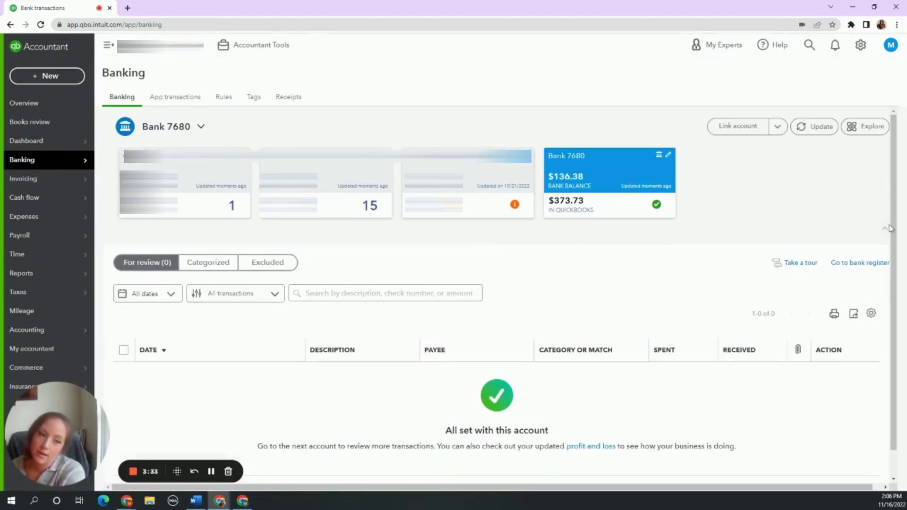
left_click(860, 262)
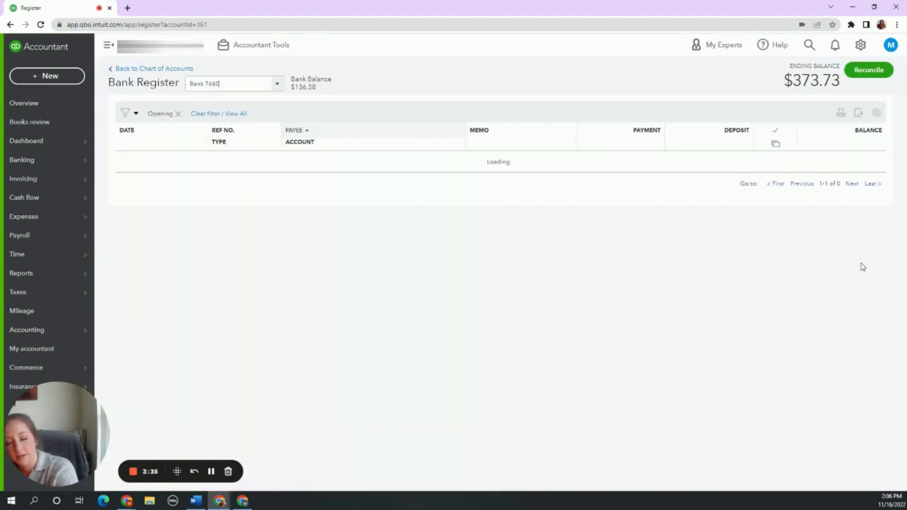
- Change the 09/01 deposit's status from R to C, then delete it and confirm Yes
left_click(407, 210)
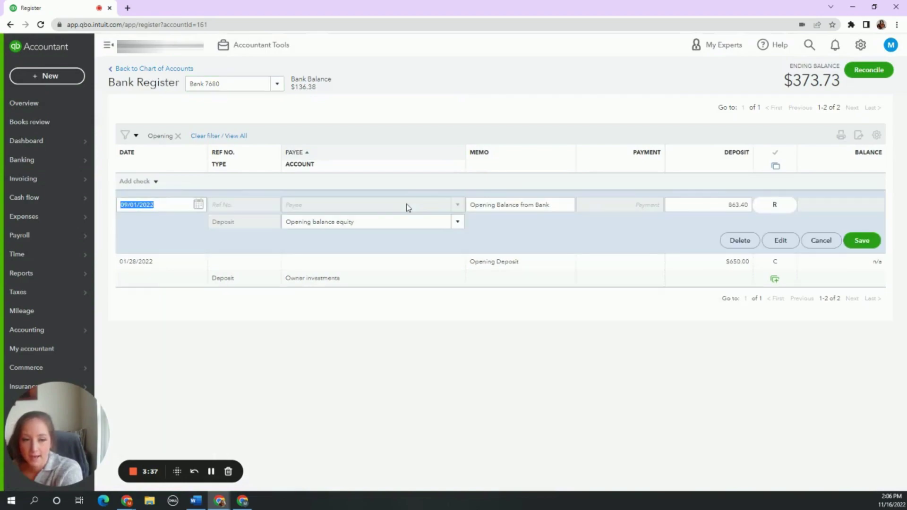
left_click(790, 209)
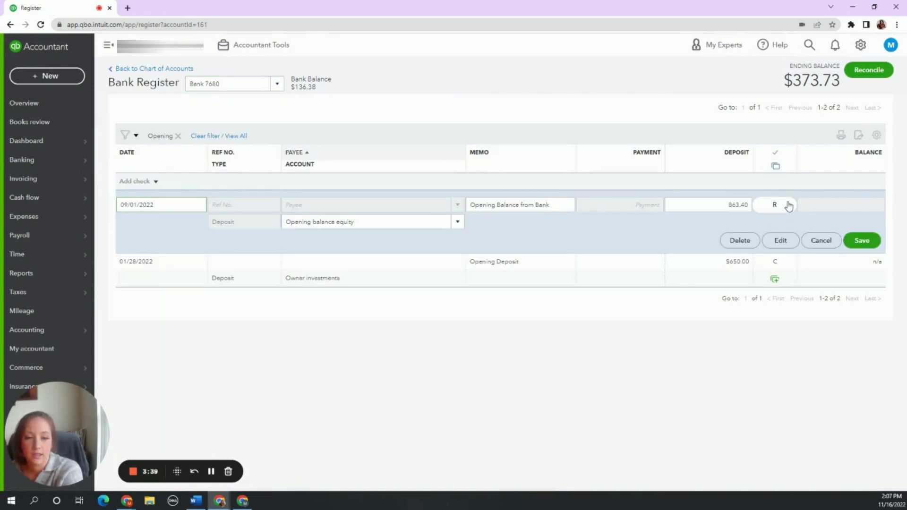
left_click(786, 210)
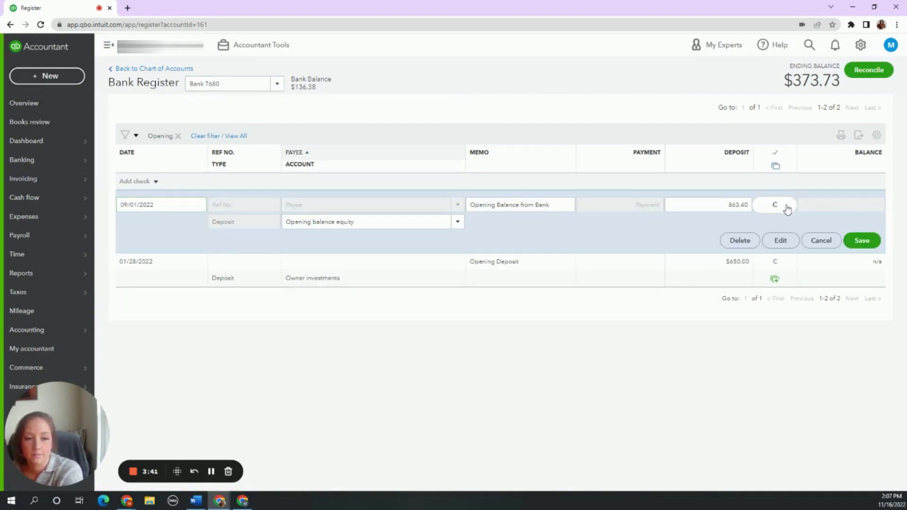
left_click(742, 240)
left_click(543, 285)
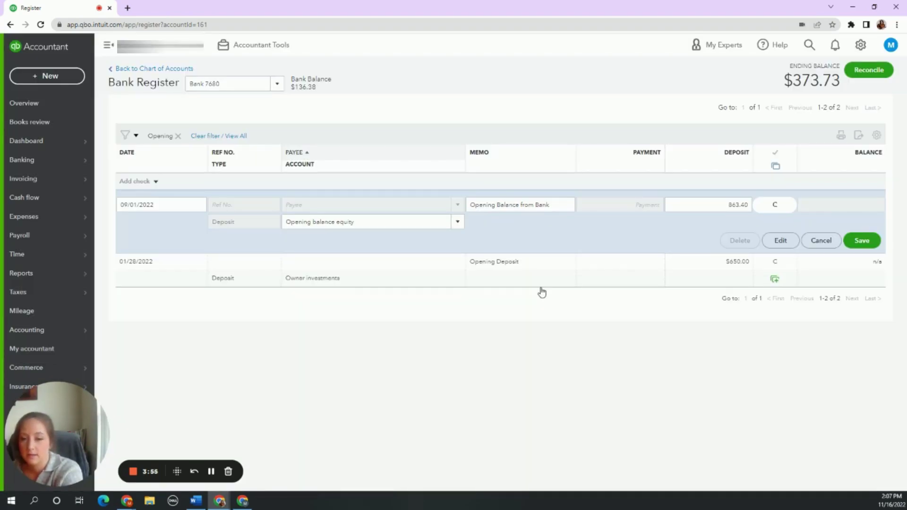
- On the Reconcile page, select Bank 7680, now showing a 0.00 beginning balance
mouse_move(59, 333)
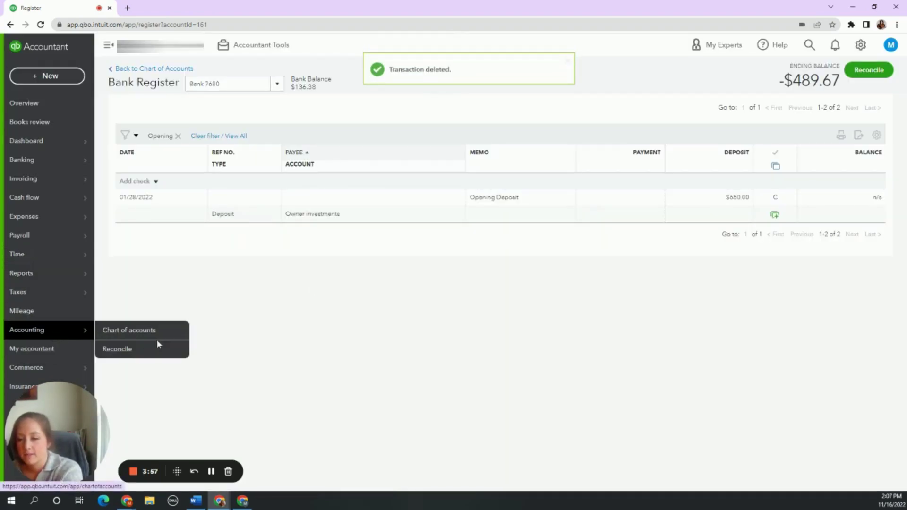
left_click(151, 348)
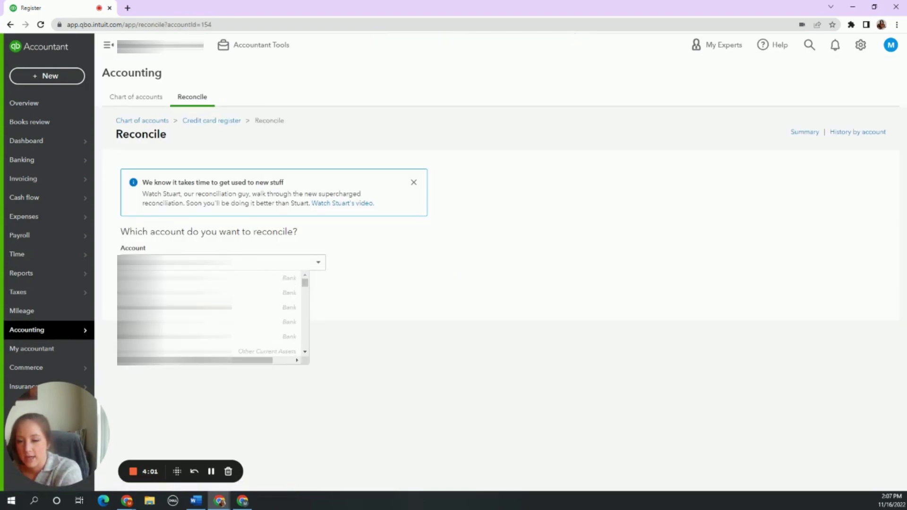
right_click(190, 335)
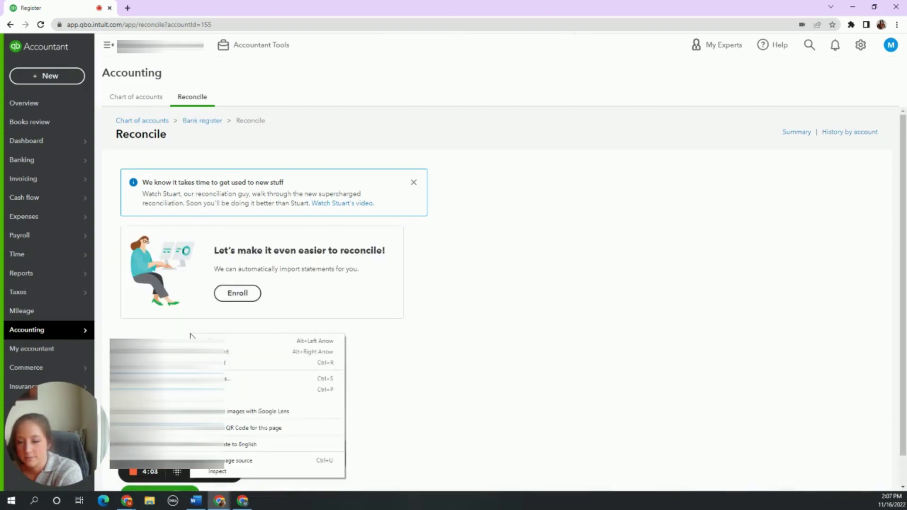
left_click(425, 366)
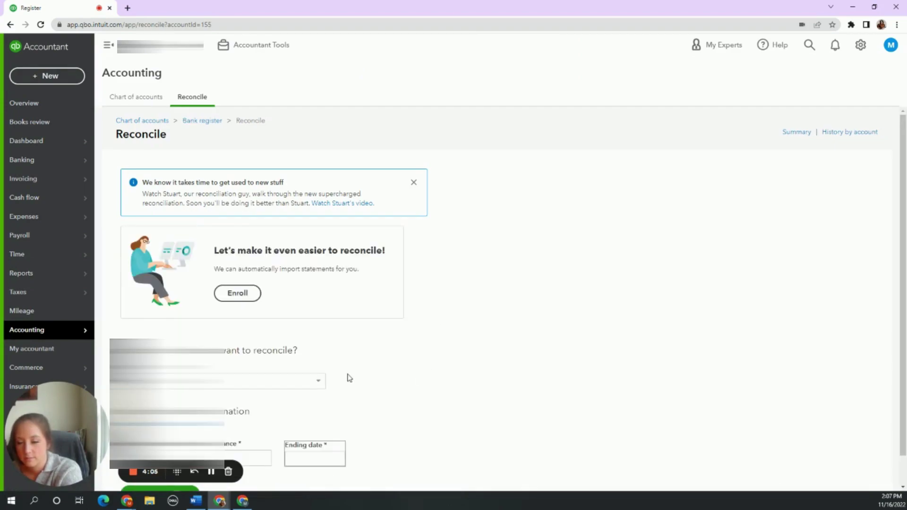
scroll(328, 363, "down", 1)
right_click(327, 363)
left_click(273, 367)
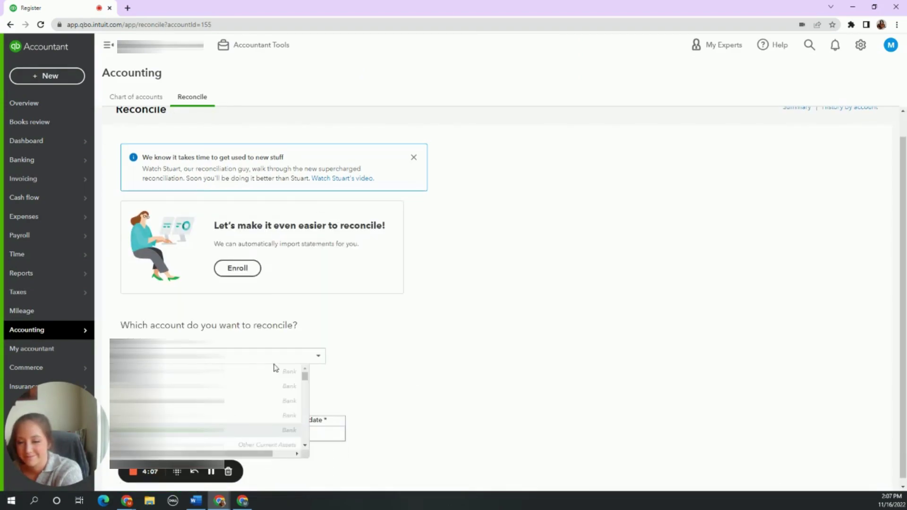
left_click(250, 385)
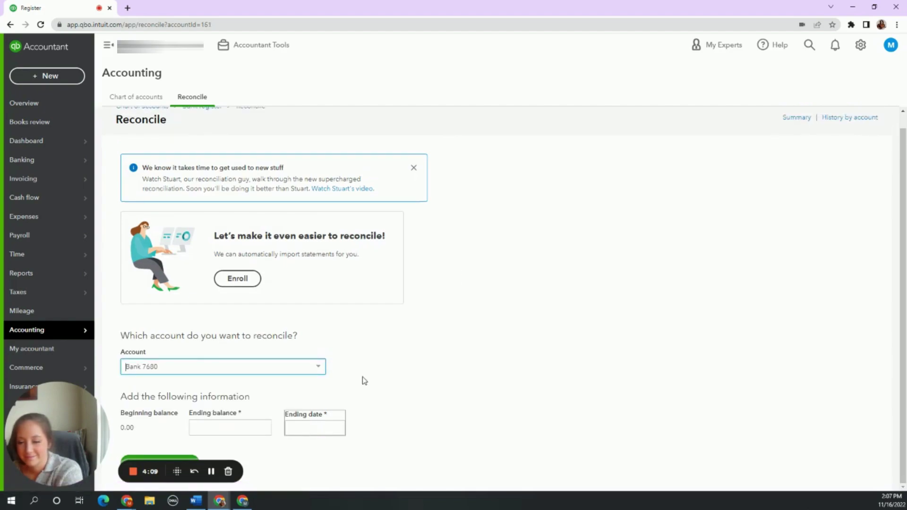